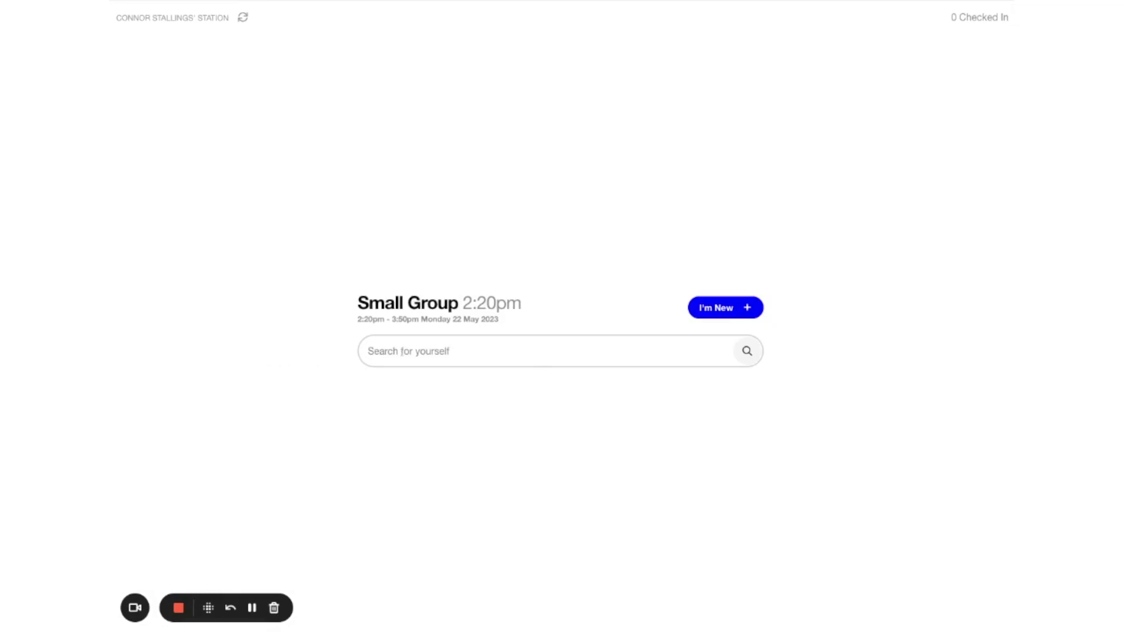
# Step: Look up the parent by name, open his household and select two children for check-in
pyautogui.click(402, 351)
pyautogui.write('bill')
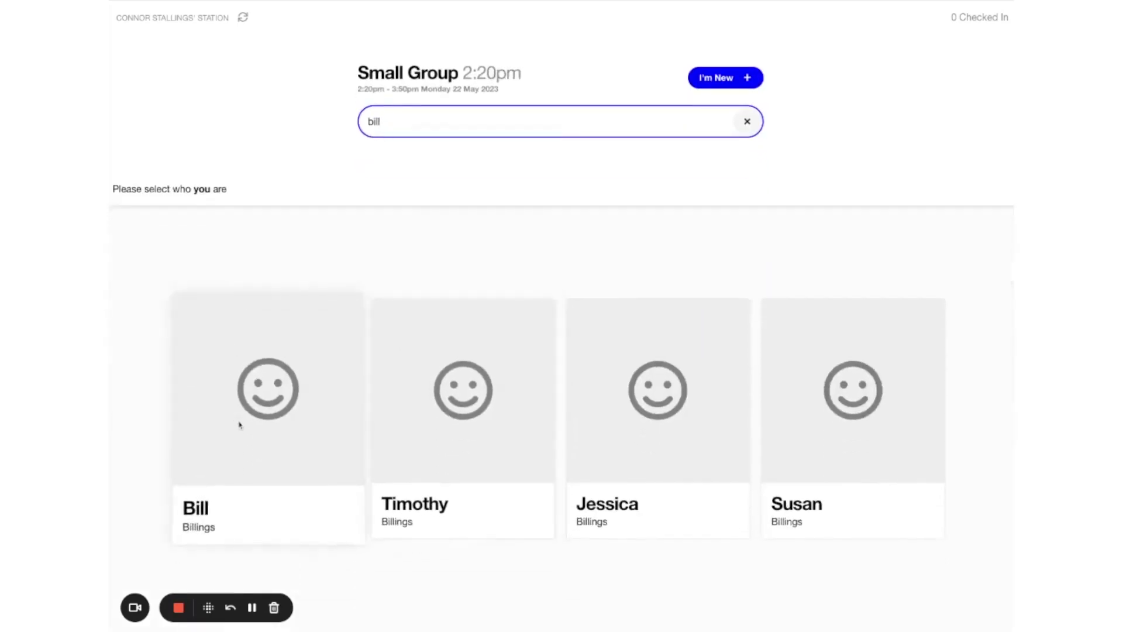
pyautogui.click(239, 425)
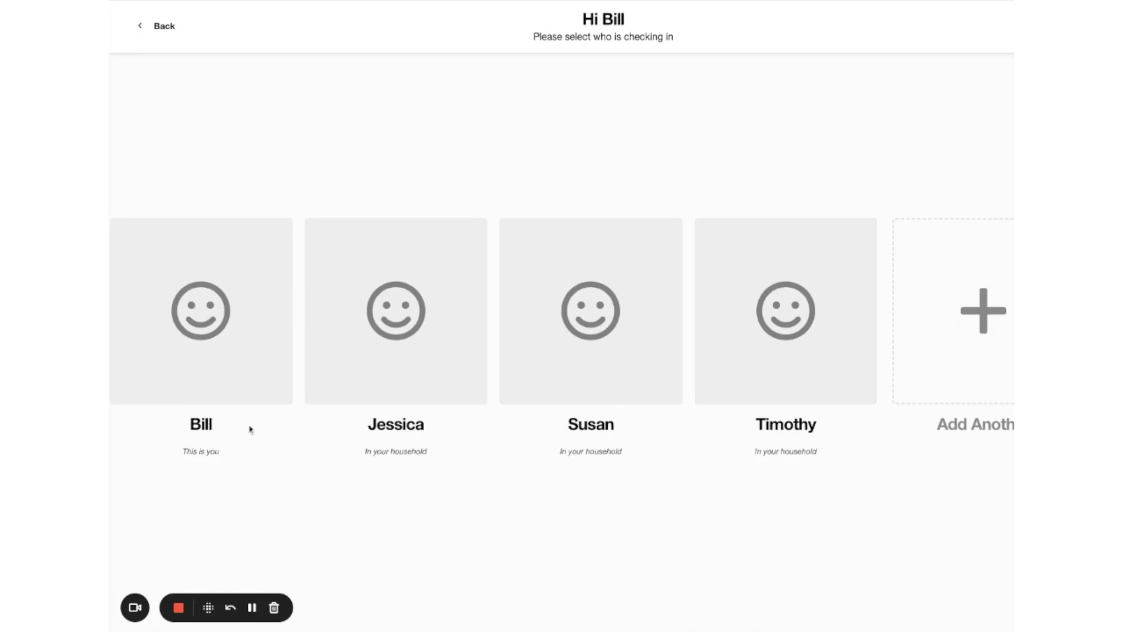
pyautogui.click(400, 328)
pyautogui.click(800, 365)
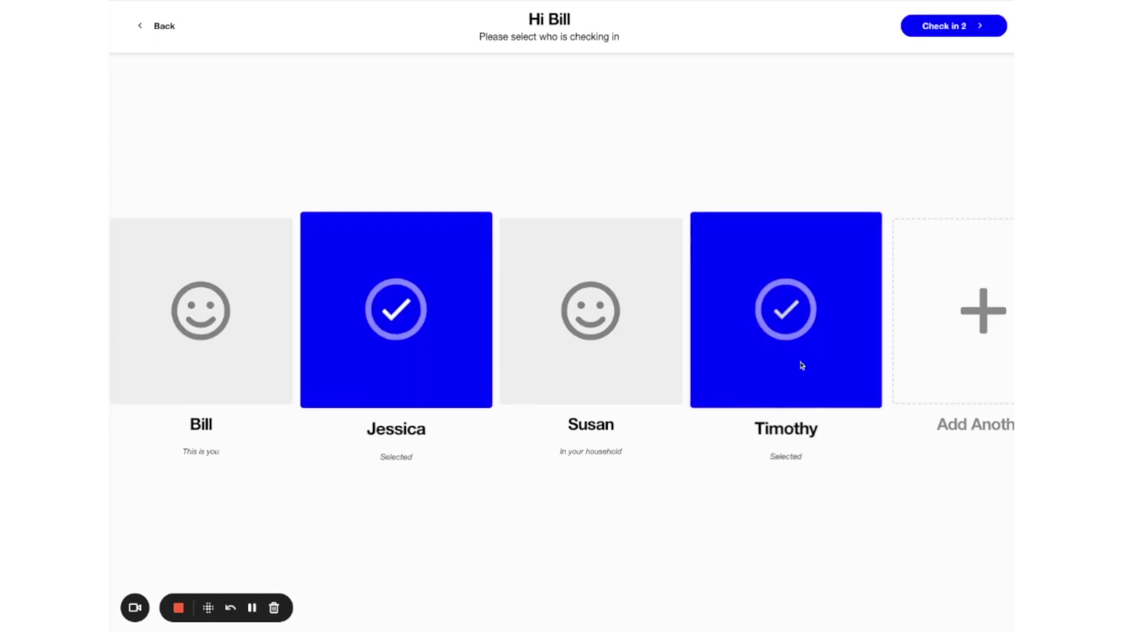
pyautogui.click(953, 28)
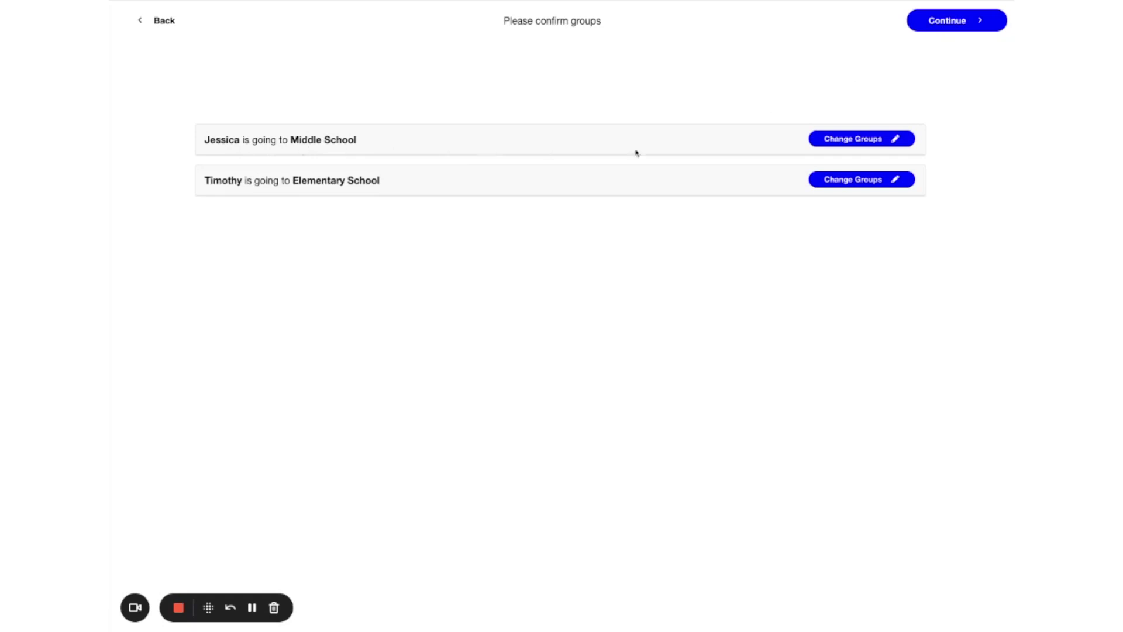
# Step: Review the first child's group options, keep Middle School, and accept the group assignments
pyautogui.click(855, 143)
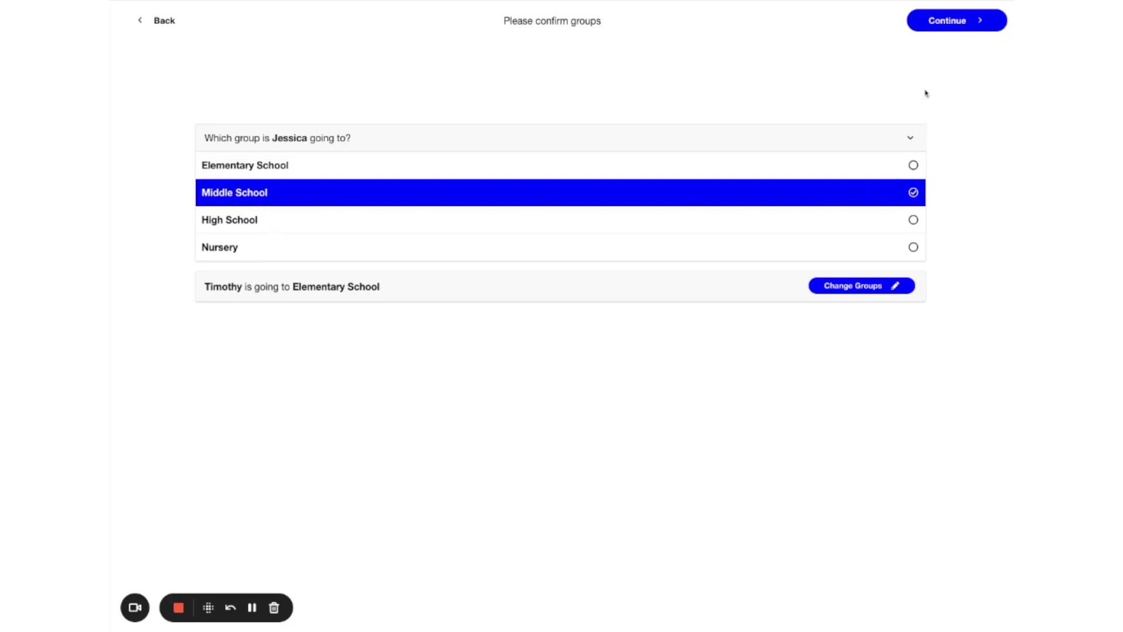
pyautogui.click(961, 22)
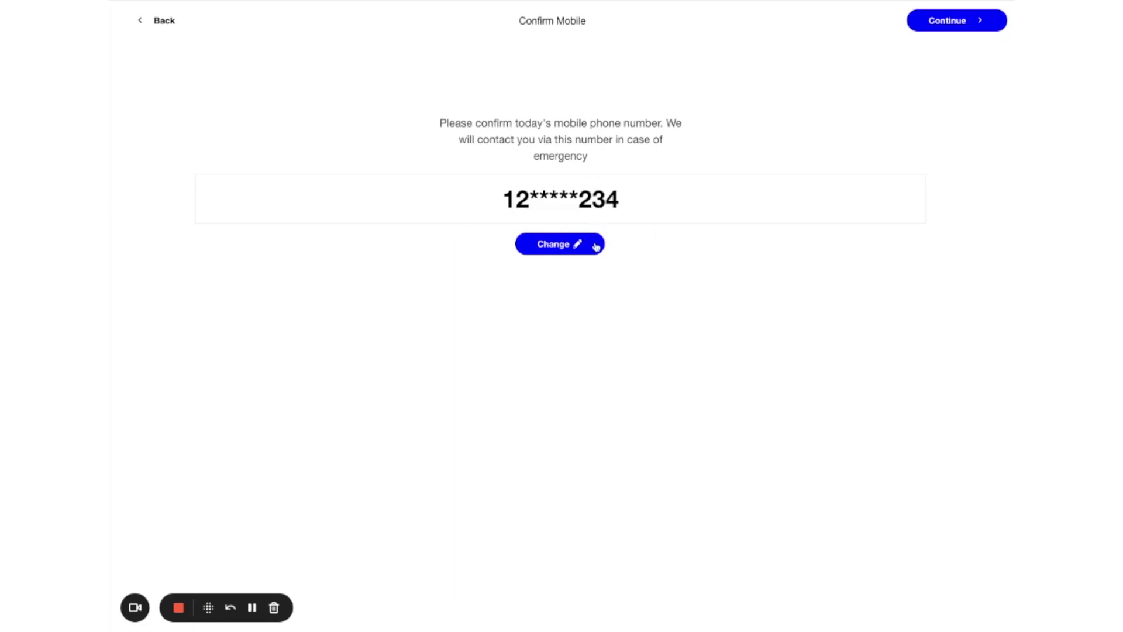
# Step: Accept the shown mobile number and set a four-digit checkout PIN to complete check-in
pyautogui.click(971, 24)
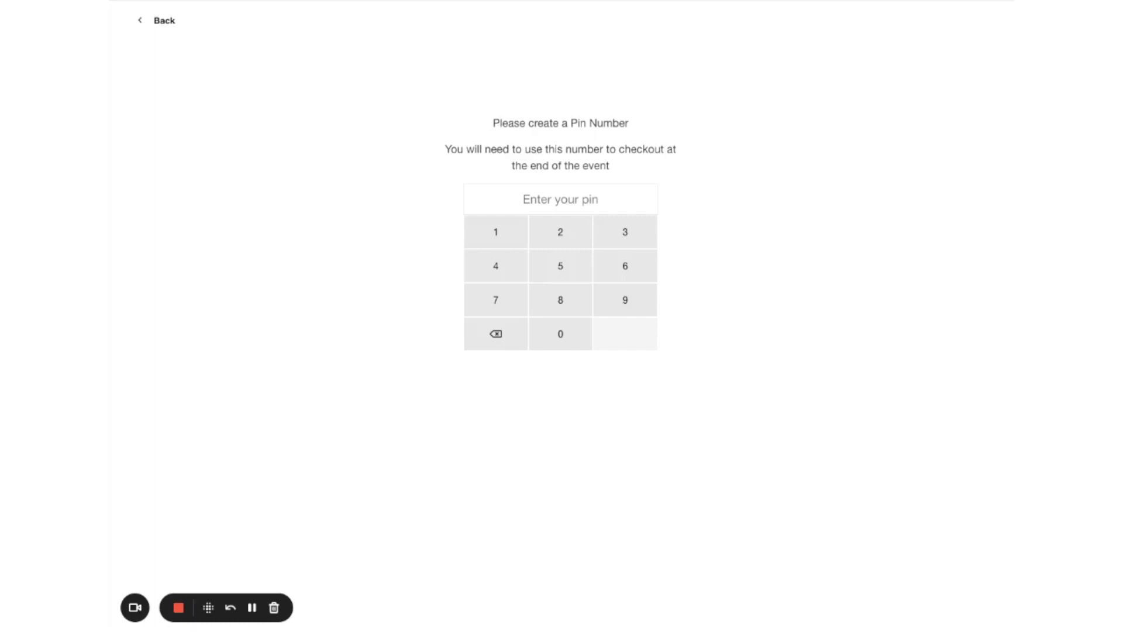
pyautogui.click(504, 243)
pyautogui.click(505, 242)
pyautogui.click(506, 241)
pyautogui.click(507, 242)
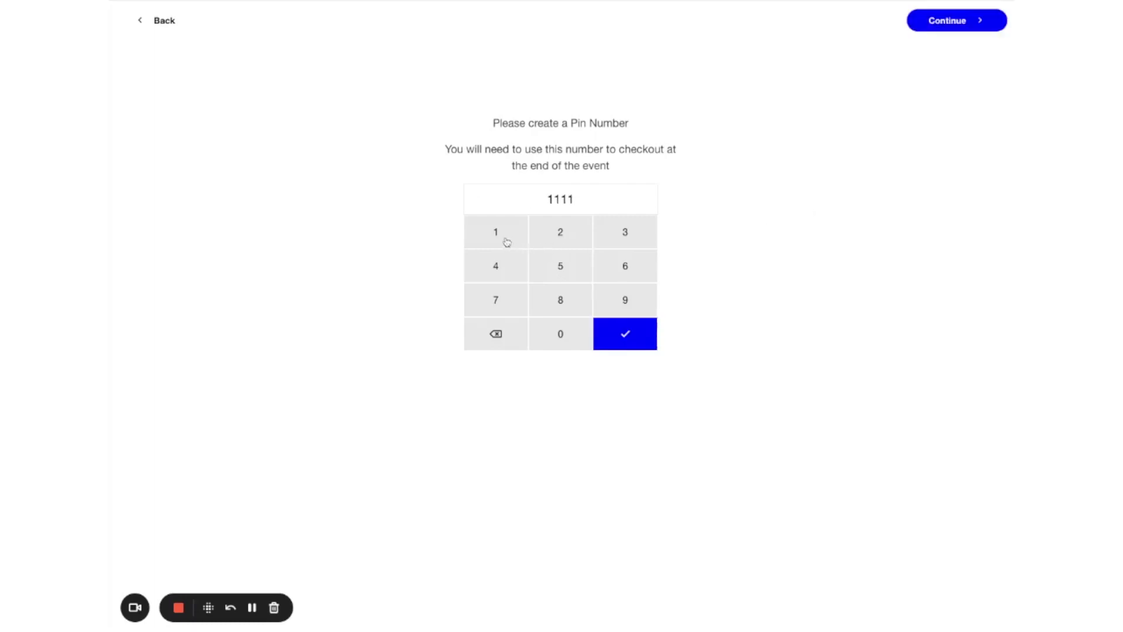
pyautogui.click(631, 338)
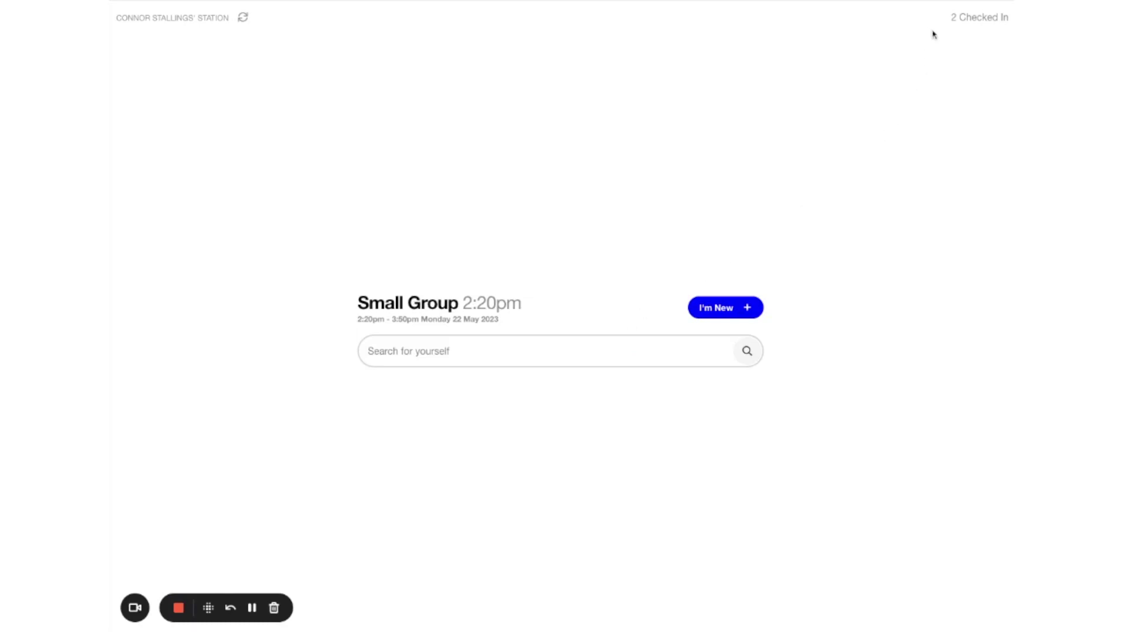
# Step: Open the checked-in roster, view the first child's Peanut Allergy note, and start a pickup SMS to the parent
pyautogui.click(973, 18)
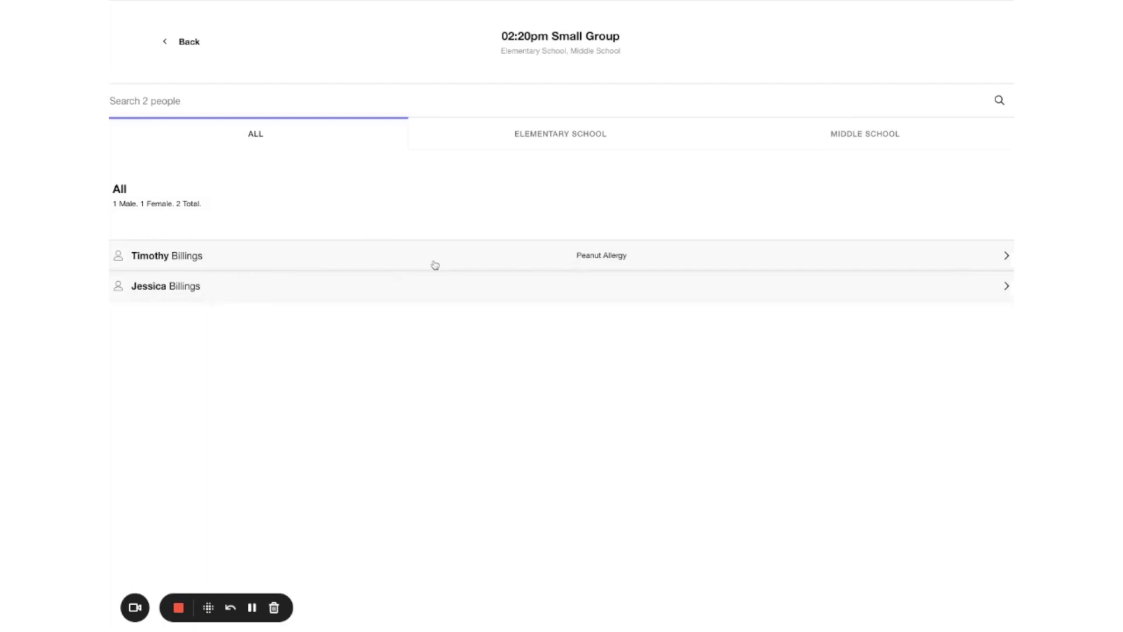
pyautogui.click(334, 263)
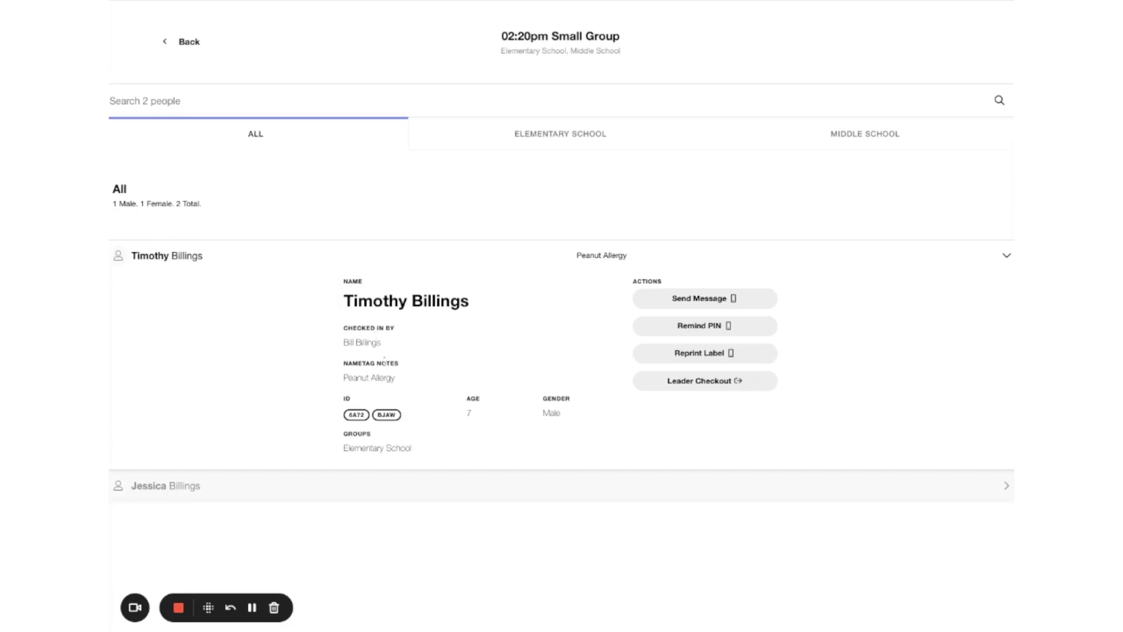
pyautogui.moveTo(343, 363); pyautogui.dragTo(397, 381)
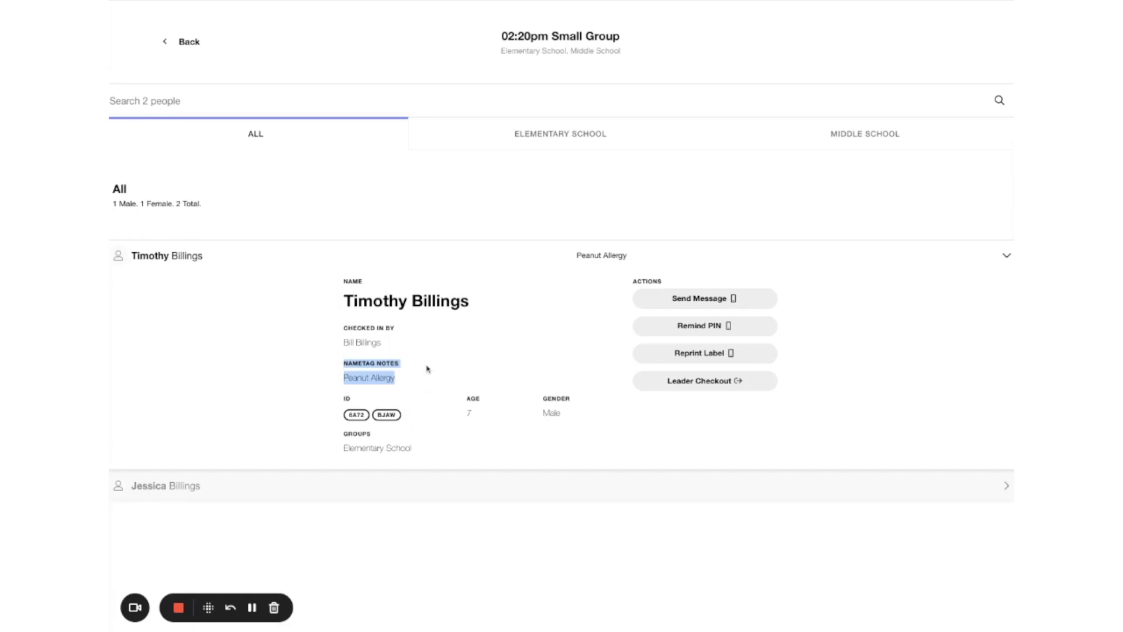
pyautogui.click(426, 368)
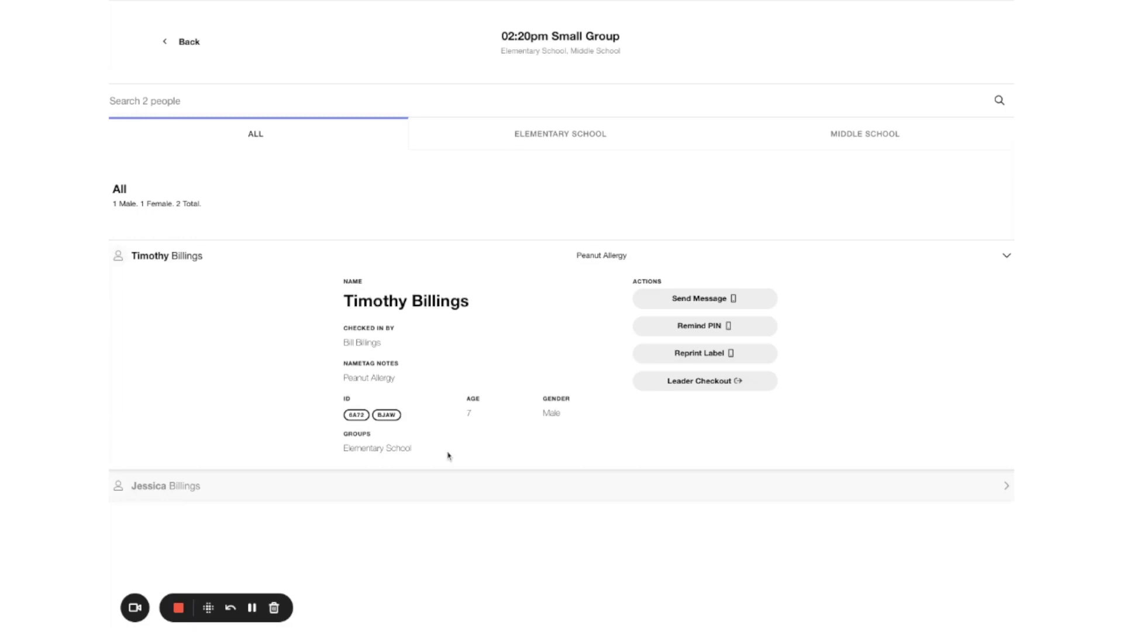
pyautogui.click(709, 302)
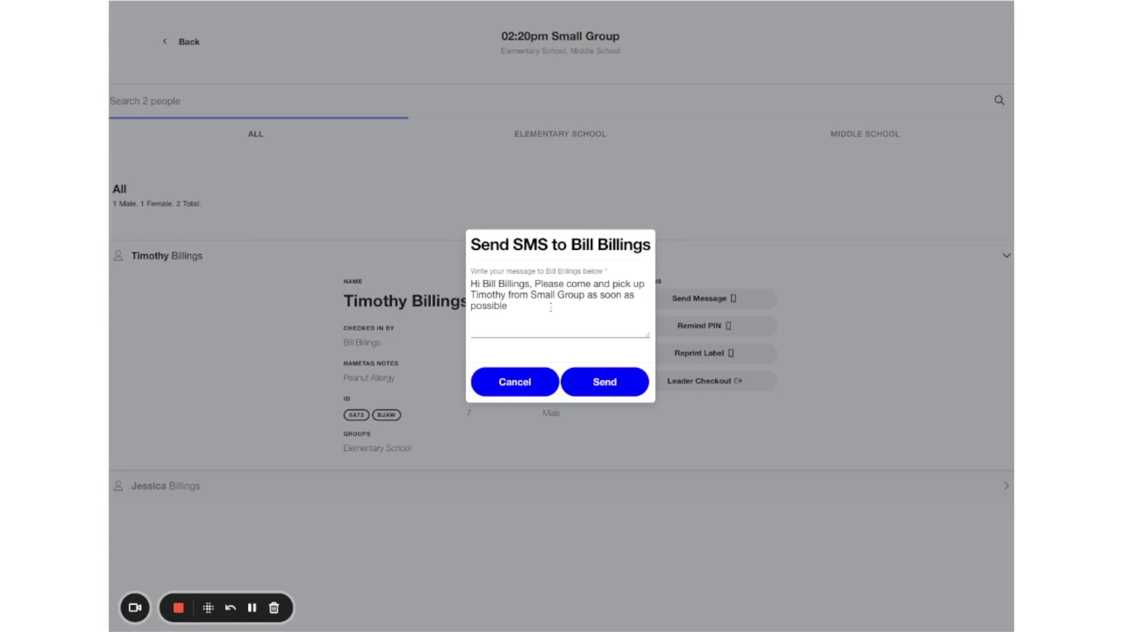
pyautogui.moveTo(535, 284); pyautogui.dragTo(531, 306)
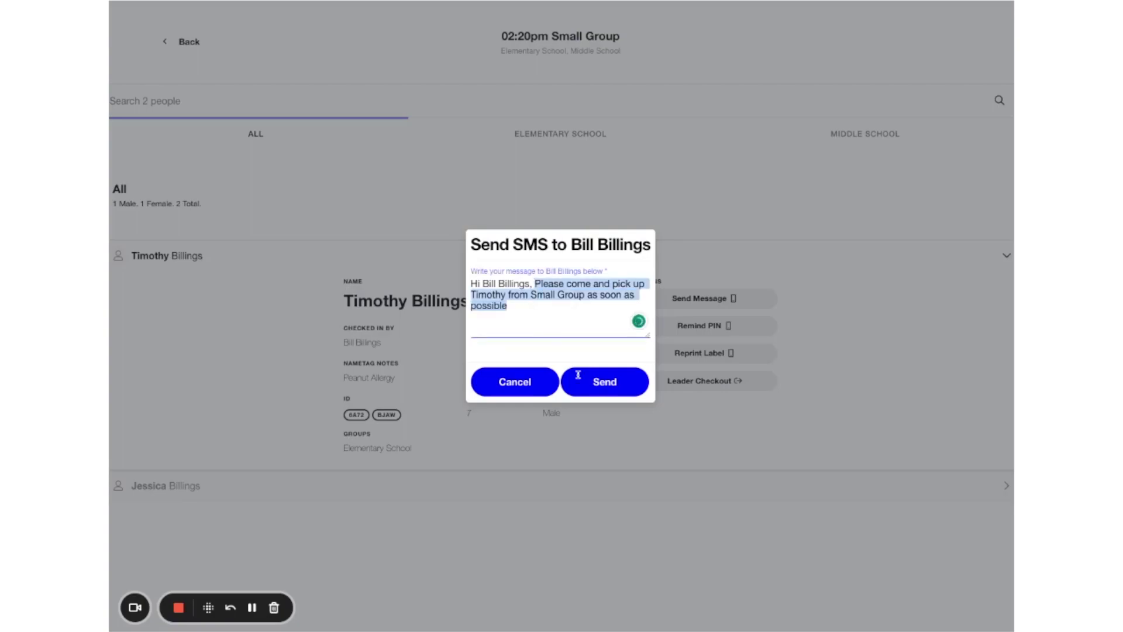
pyautogui.press('BackSpace')
pyautogui.press('BackSpace')
pyautogui.press('BackSpace')
pyautogui.press('BackSpace')
pyautogui.press('BackSpace')
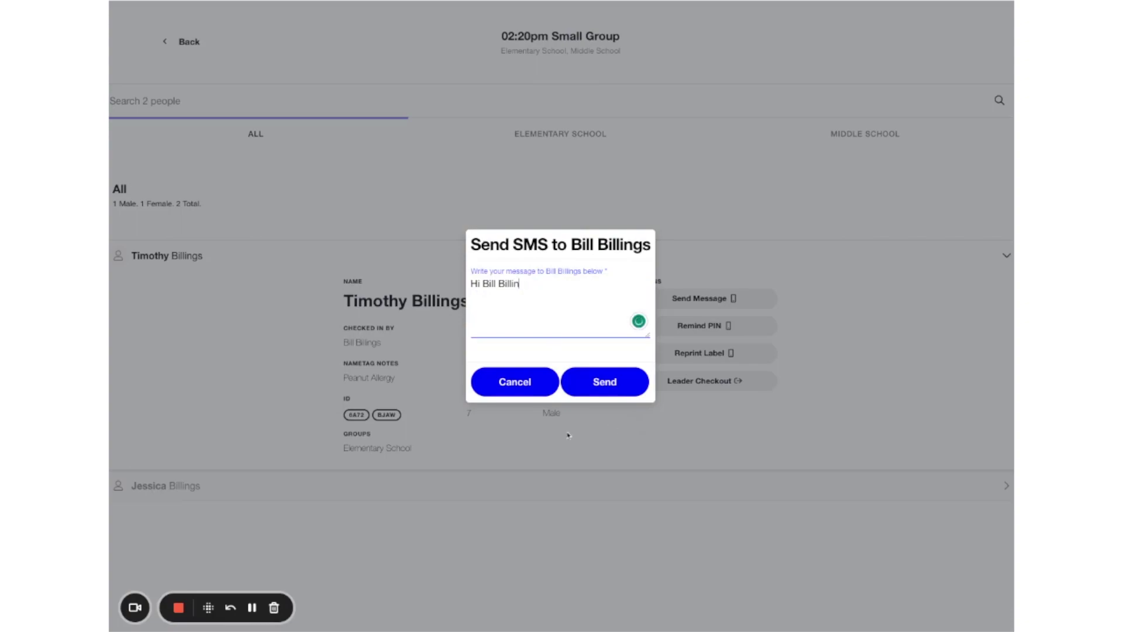
pyautogui.click(500, 381)
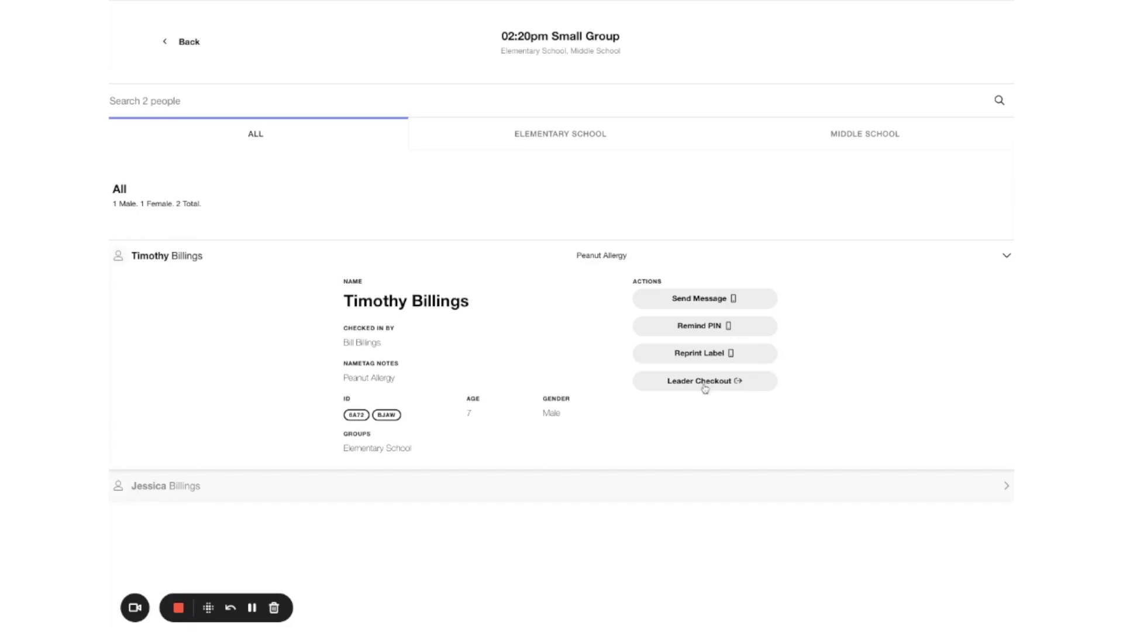
pyautogui.click(954, 260)
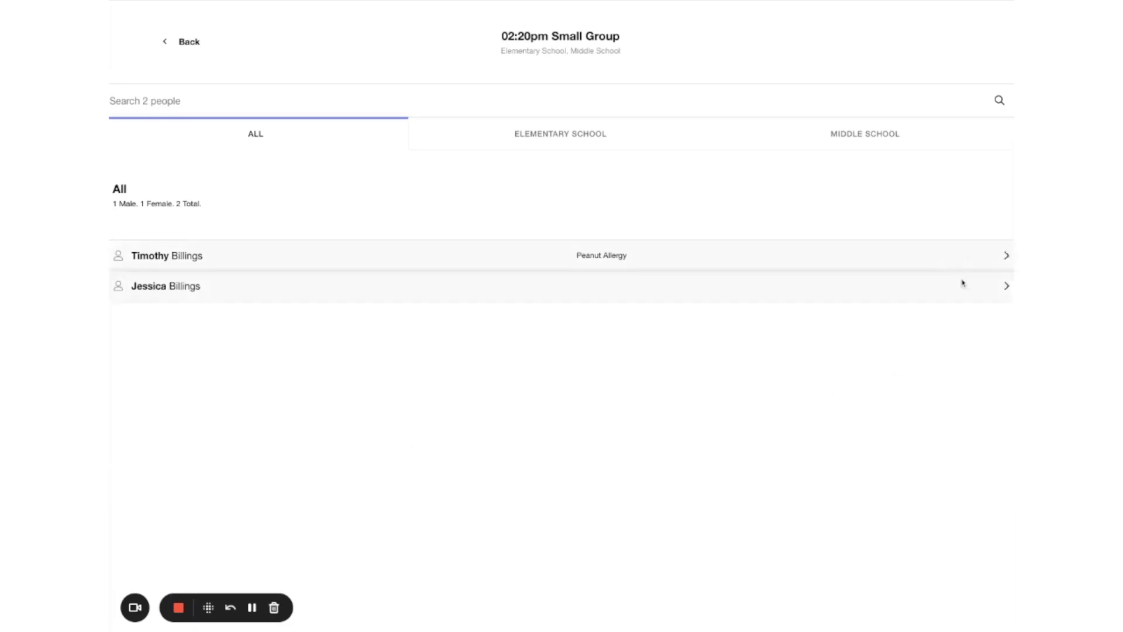
# Step: Return to check-in and submit the Kids Church form with the parent's first and last name
pyautogui.click(164, 46)
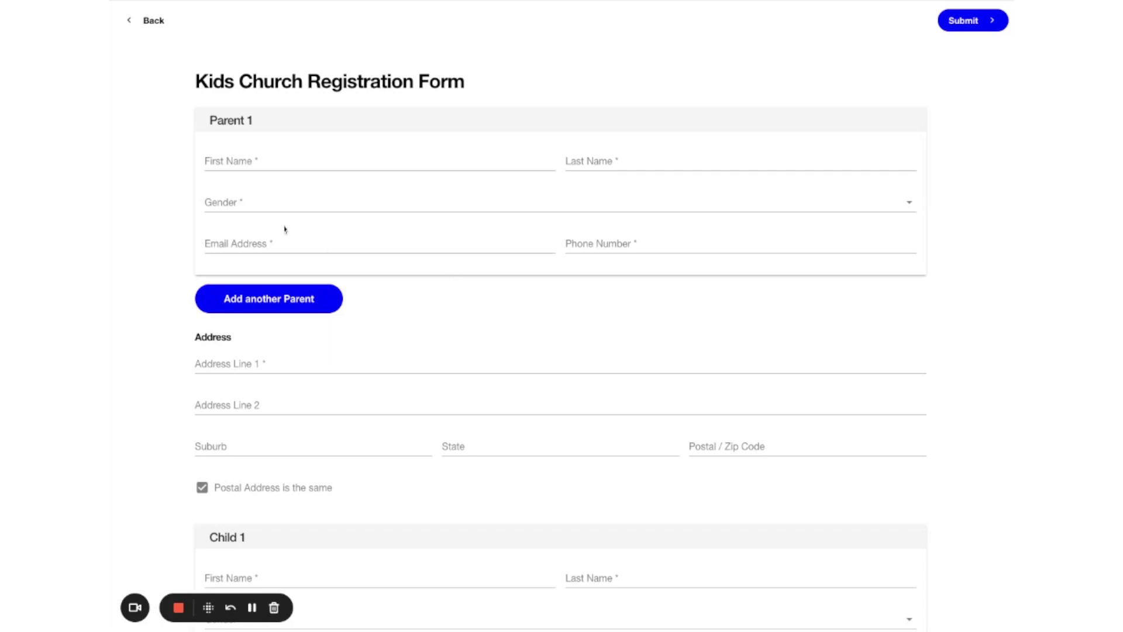
pyautogui.click(268, 158)
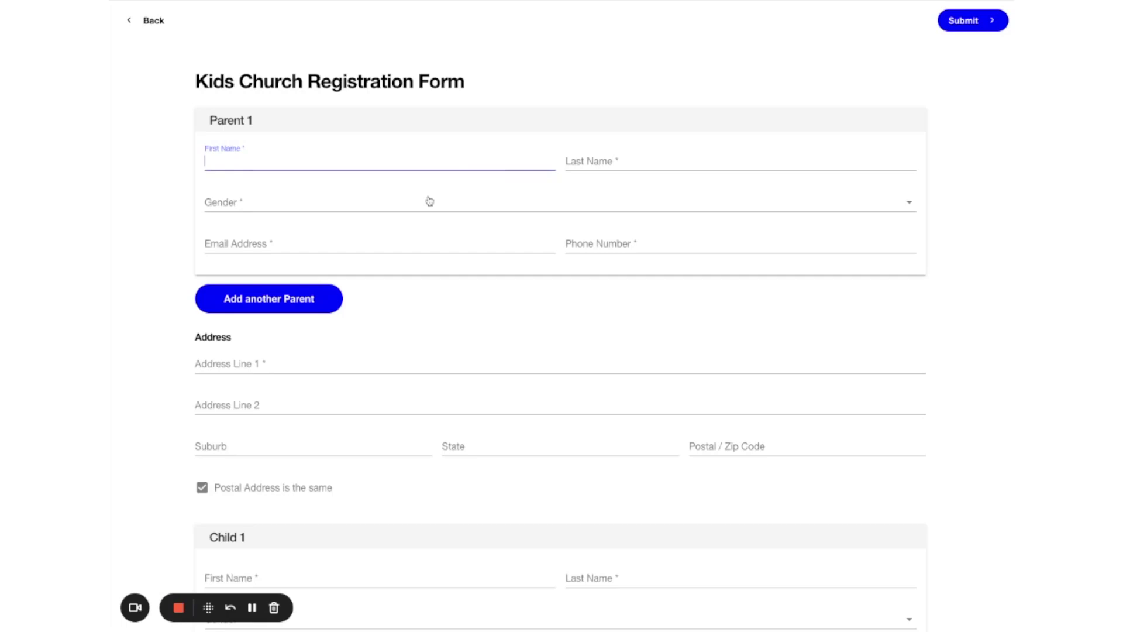
pyautogui.press('Tab')
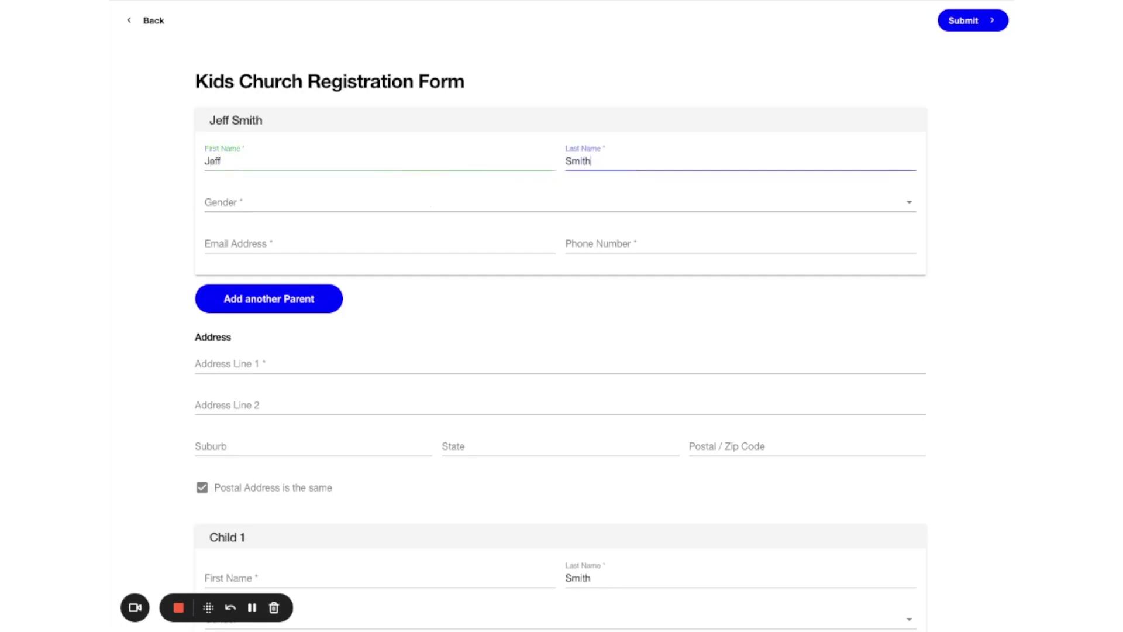
pyautogui.press('Tab')
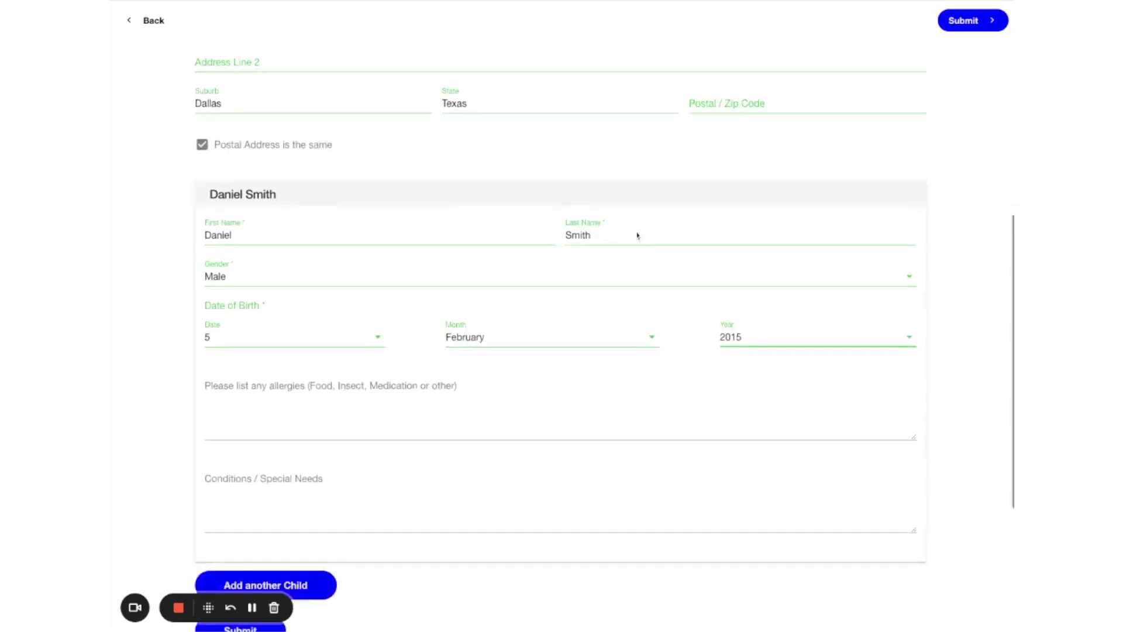
pyautogui.scroll(-3, 637, 235)
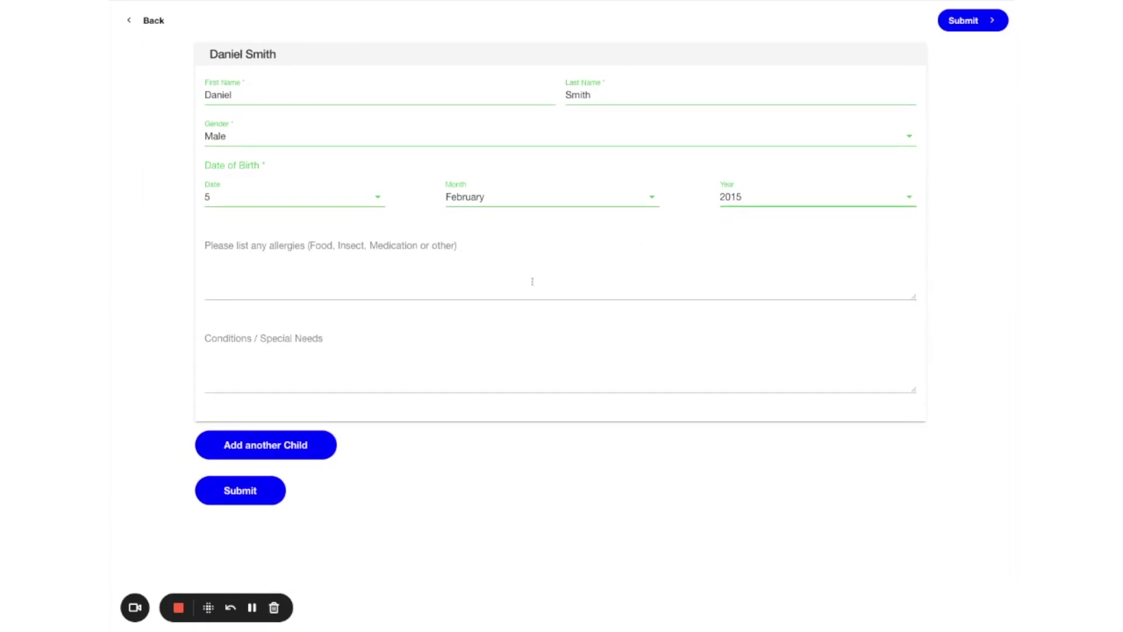
pyautogui.click(238, 496)
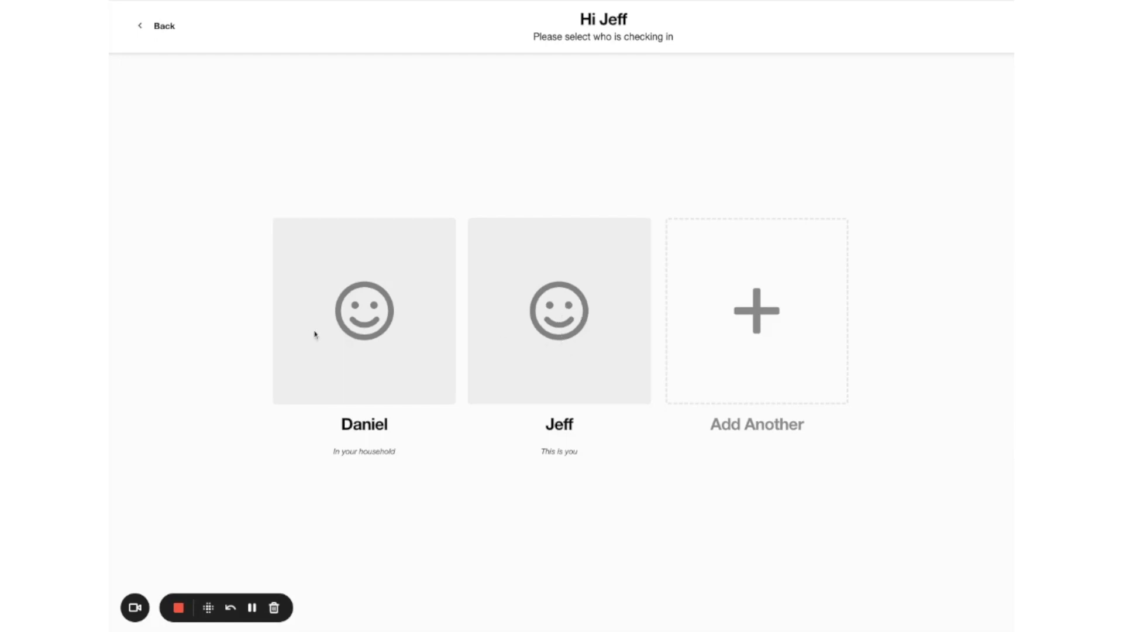
# Step: Select the newly registered child, start a one-child check-in, and assign Elementary School
pyautogui.click(368, 313)
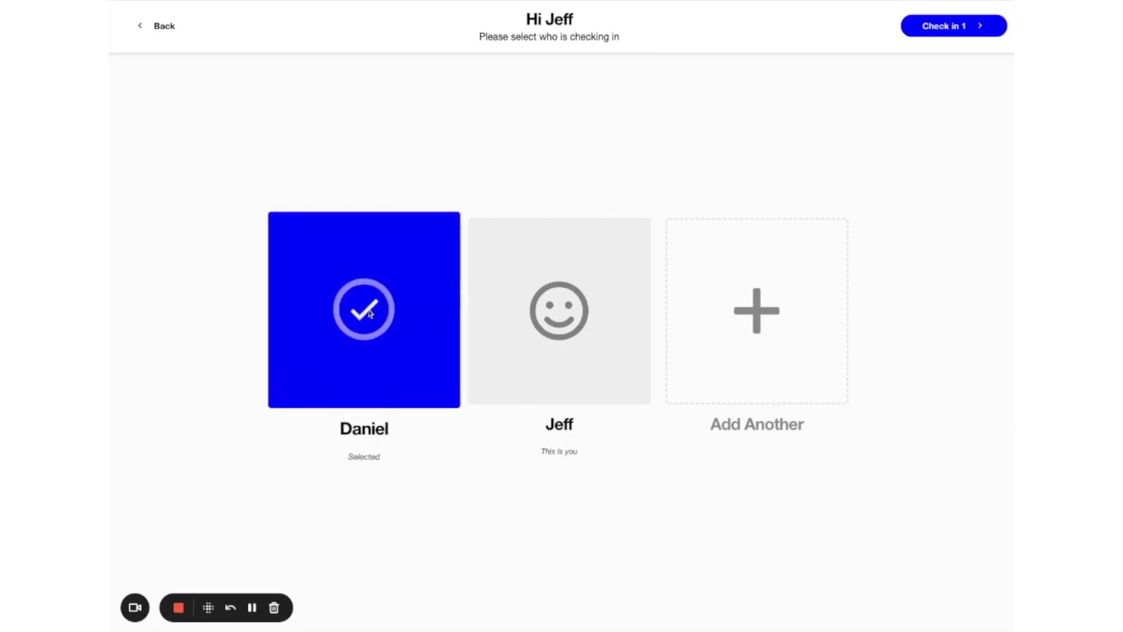
pyautogui.click(947, 26)
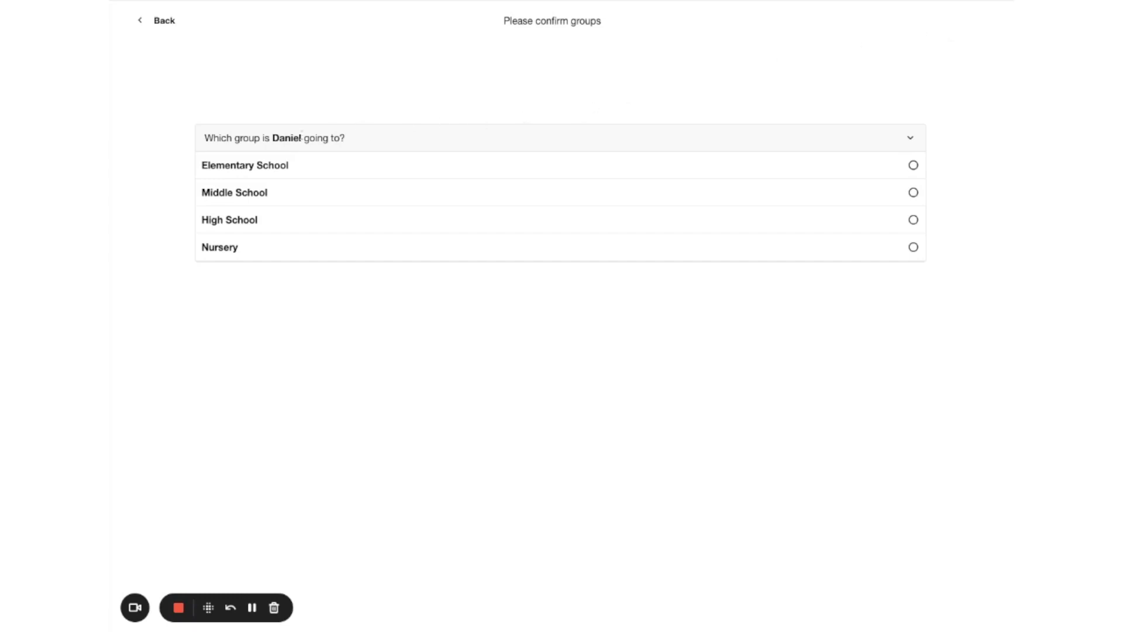
pyautogui.click(913, 165)
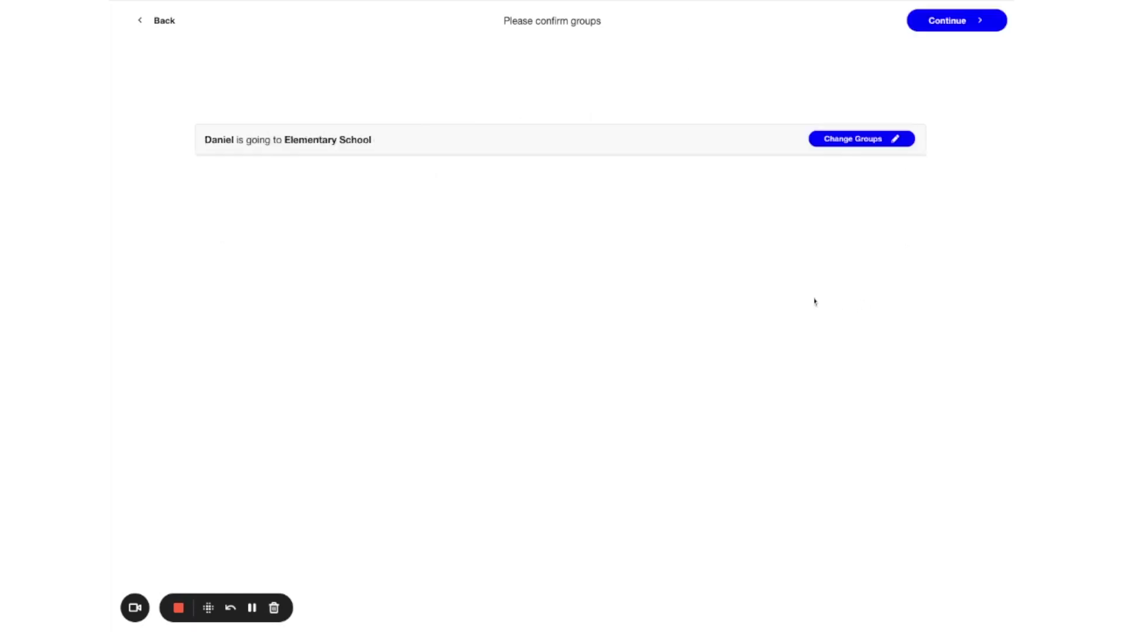
# Step: Accept the group choice, then enter and confirm the emergency mobile number
pyautogui.click(974, 27)
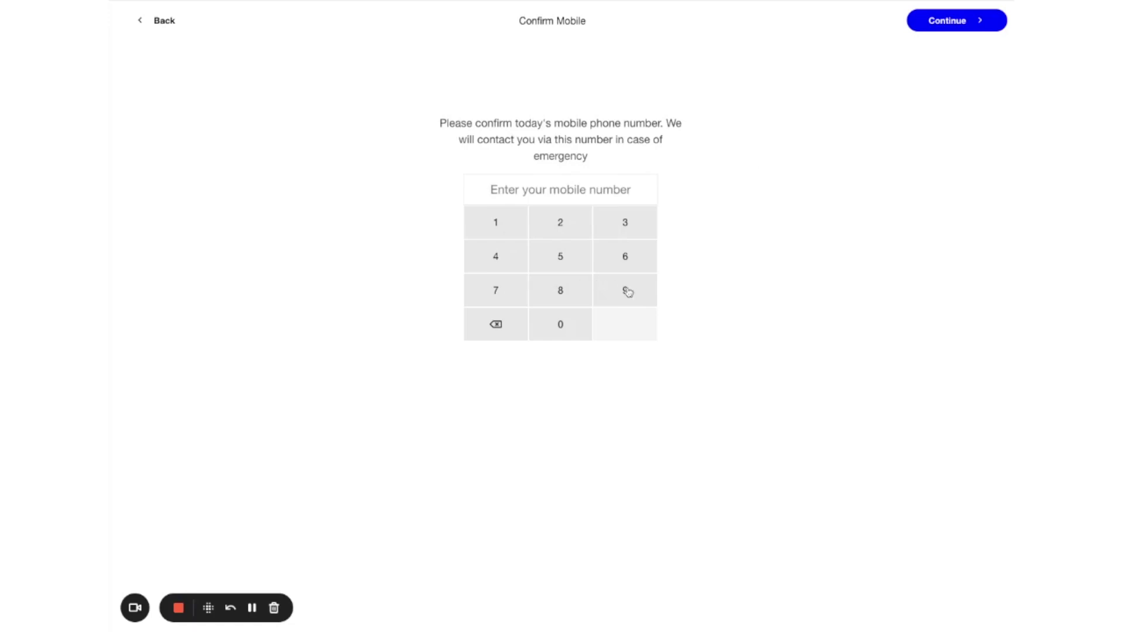
pyautogui.click(561, 258)
pyautogui.click(561, 260)
pyautogui.click(561, 260)
pyautogui.click(561, 259)
pyautogui.click(562, 259)
pyautogui.click(562, 259)
pyautogui.click(561, 260)
pyautogui.click(561, 259)
pyautogui.click(562, 260)
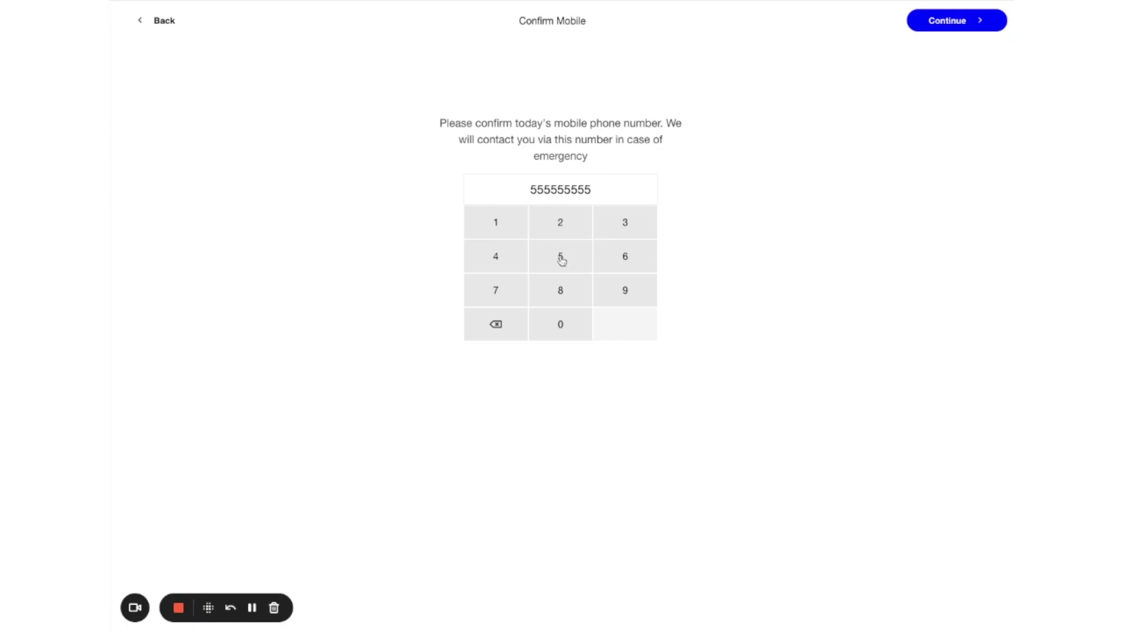
pyautogui.click(561, 260)
pyautogui.click(626, 329)
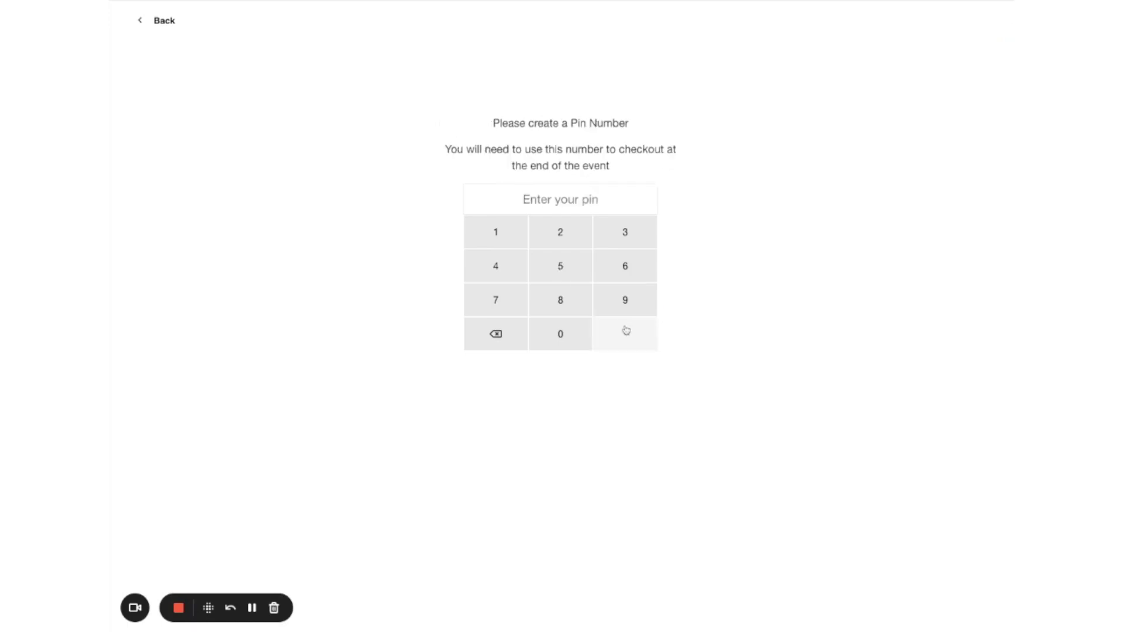
# Step: Enter the checkout PIN to finish the new child's check-in
pyautogui.click(504, 235)
pyautogui.click(504, 236)
pyautogui.click(503, 236)
pyautogui.click(503, 236)
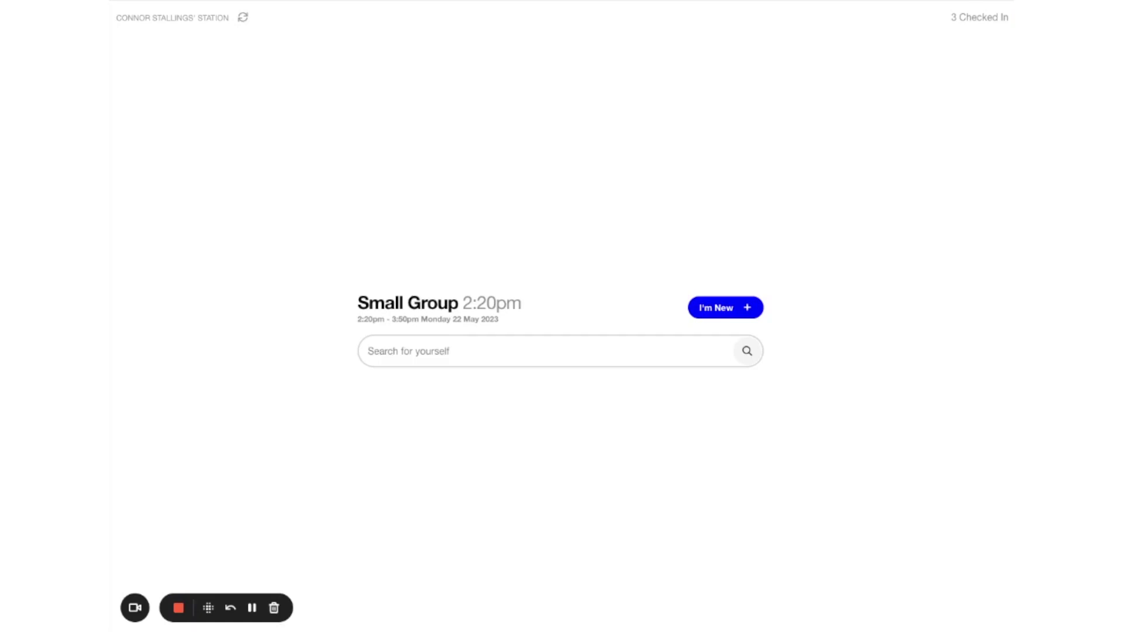
pyautogui.click(967, 17)
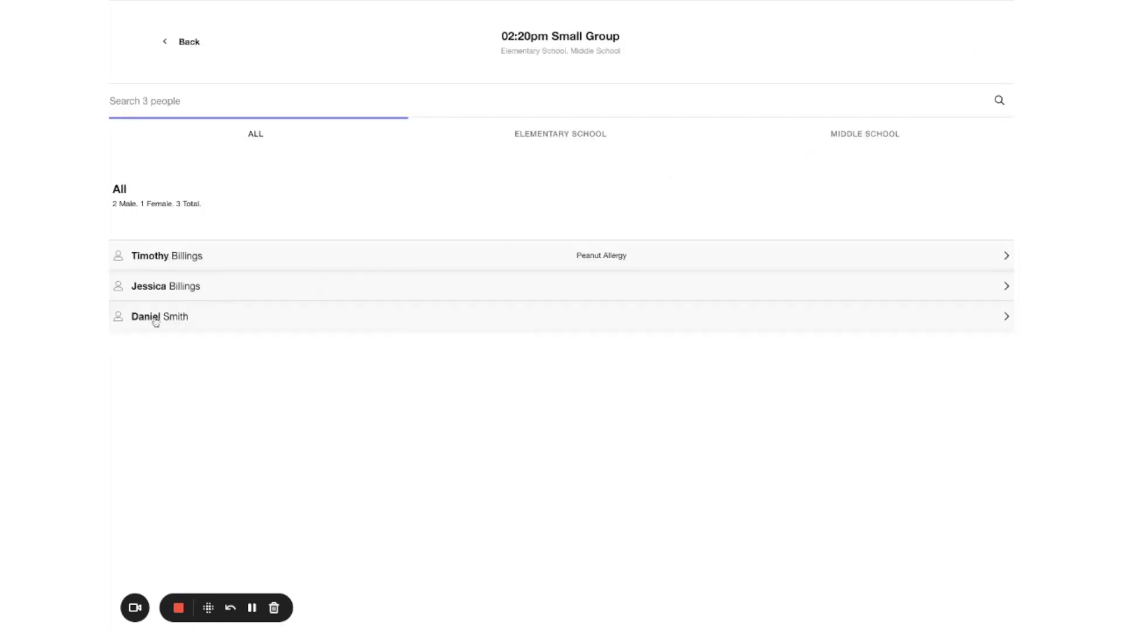
pyautogui.click(175, 48)
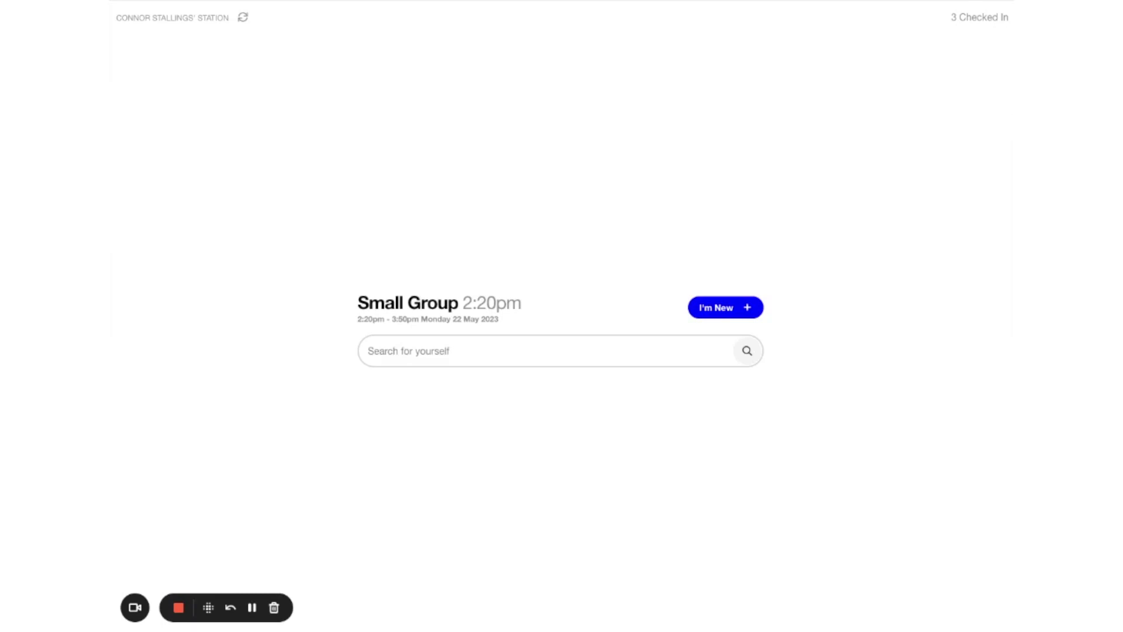
# Step: Search for the parent by name and open the family's household
pyautogui.click(399, 359)
pyautogui.write('bill')
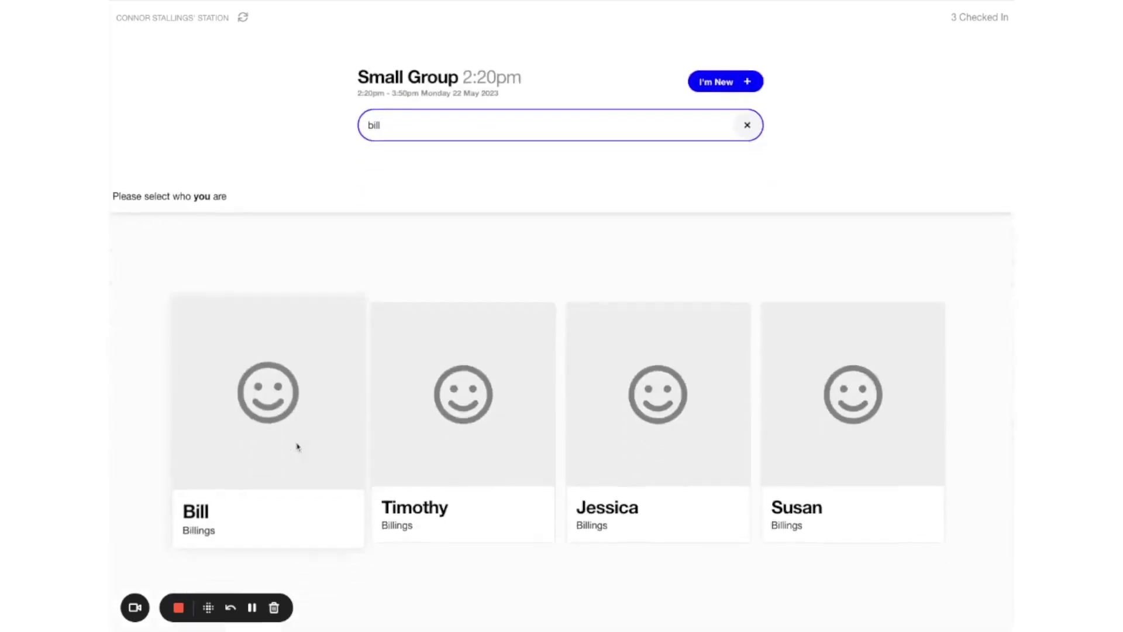
pyautogui.click(283, 446)
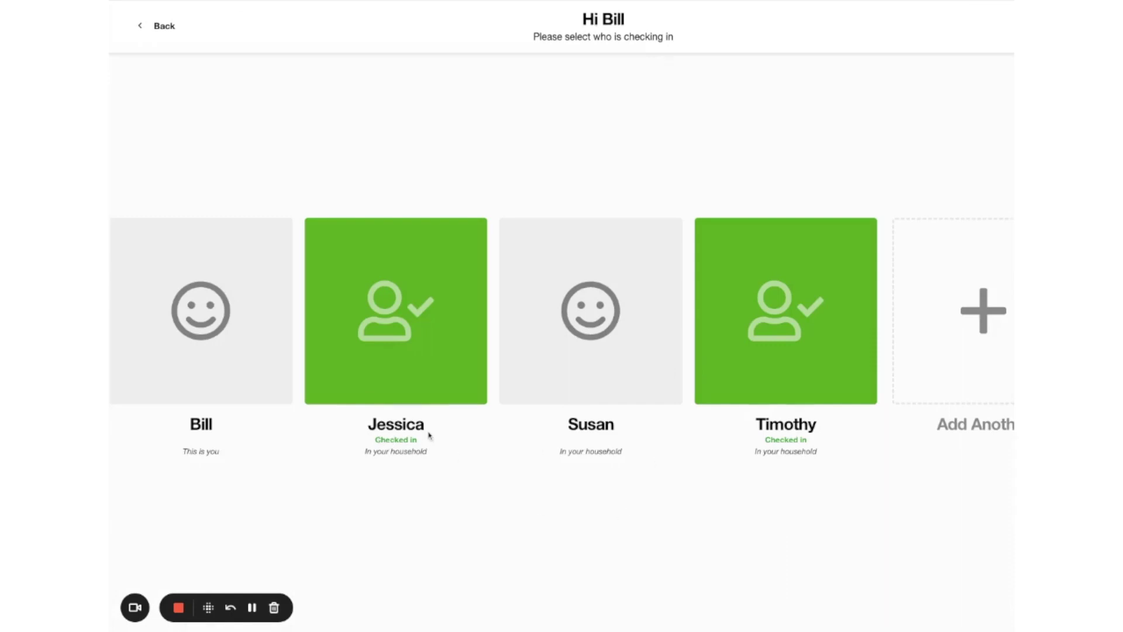
# Step: Select both checked-in children, choose Check out, and begin entering the checkout PIN
pyautogui.click(411, 329)
pyautogui.click(795, 330)
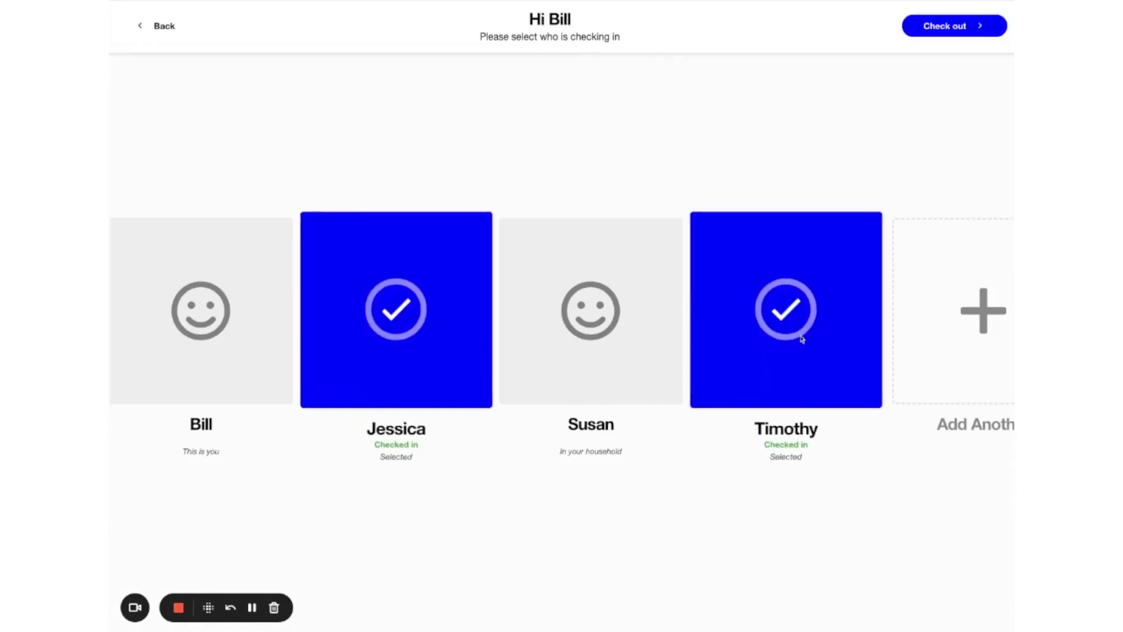
pyautogui.click(971, 28)
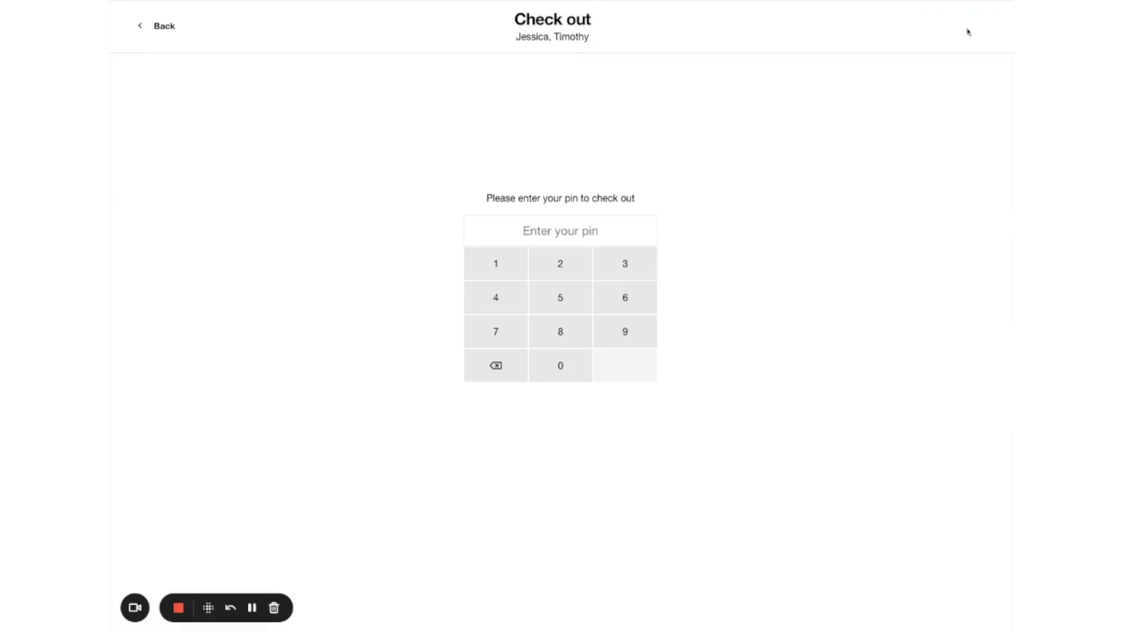
pyautogui.click(497, 264)
pyautogui.click(497, 265)
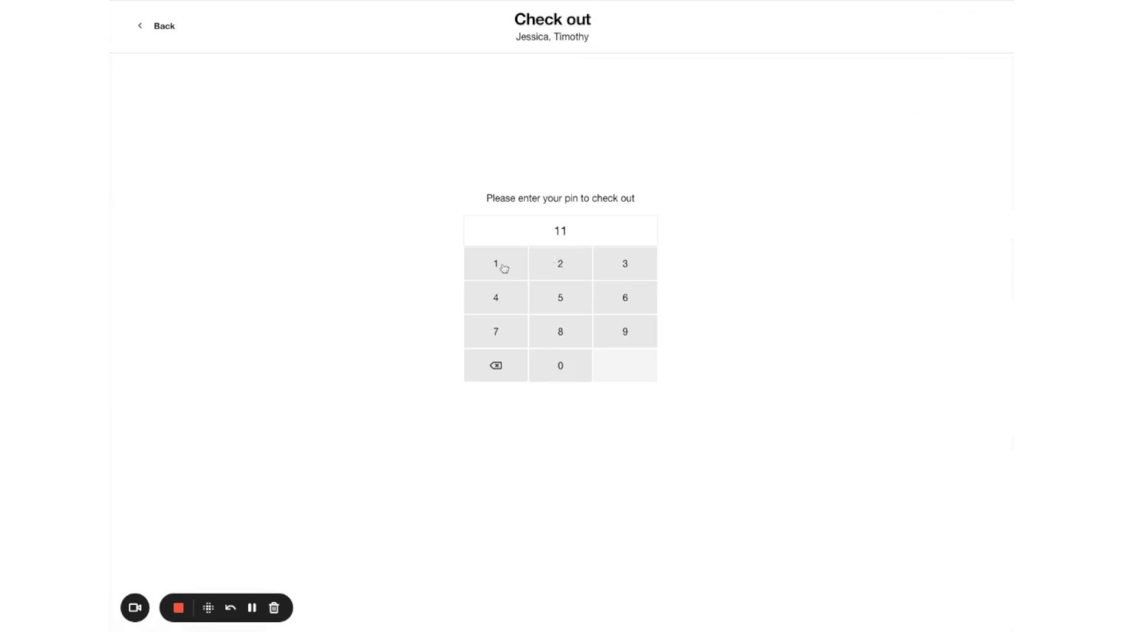